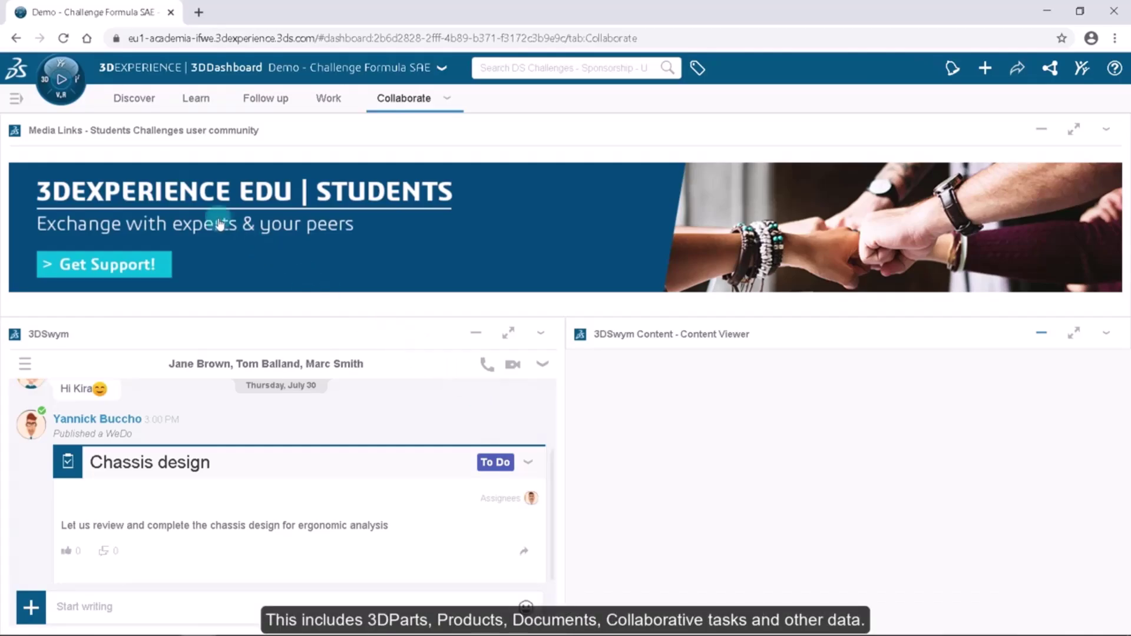
# Find the 3DSpace app by searching '3DSp' in the compass and launch it
pyautogui.click(61, 80)
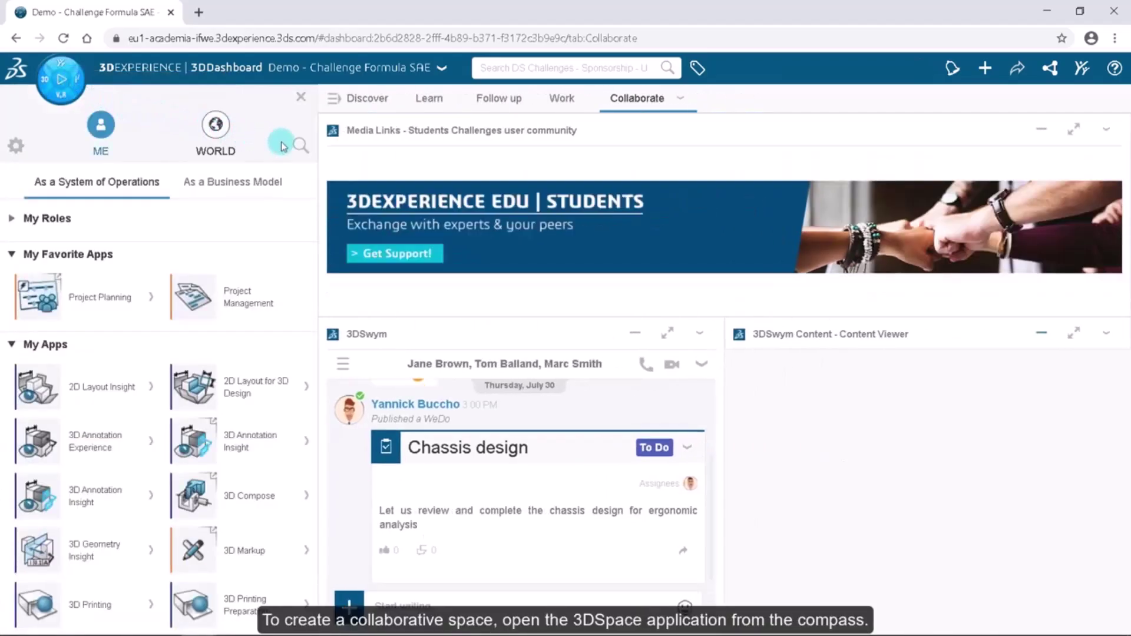
pyautogui.click(299, 147)
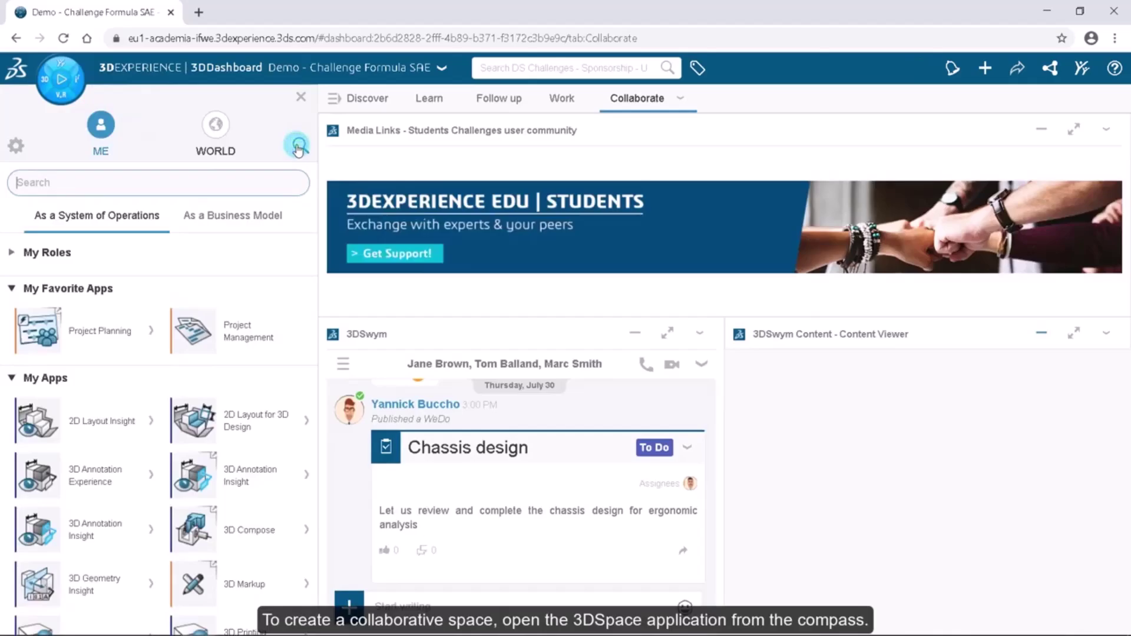
pyautogui.write('3DSp')
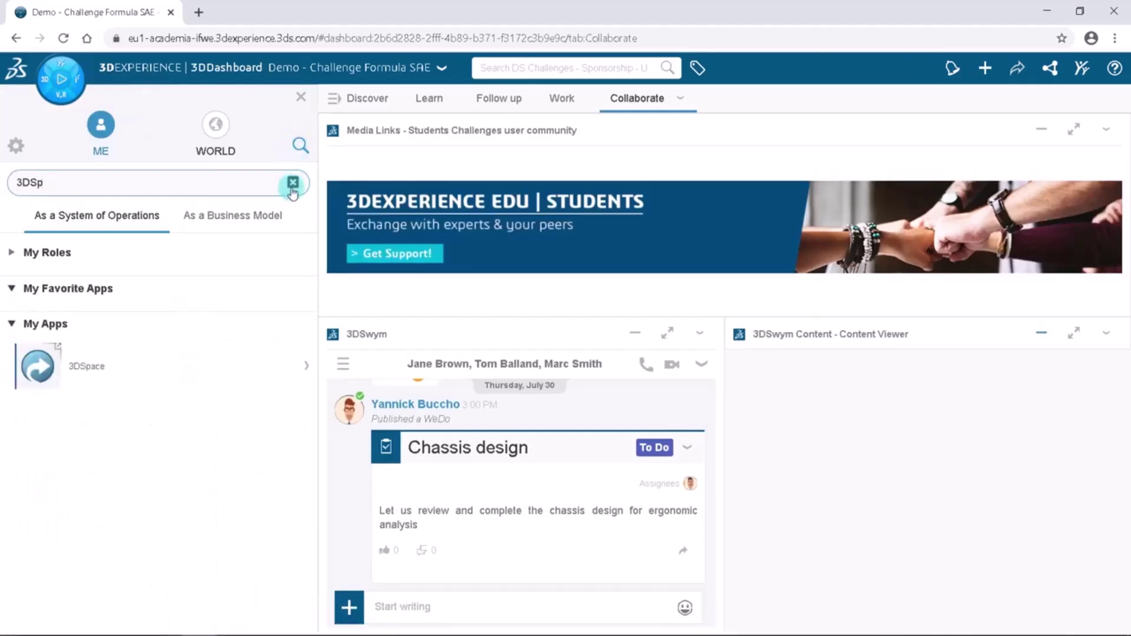
pyautogui.click(140, 369)
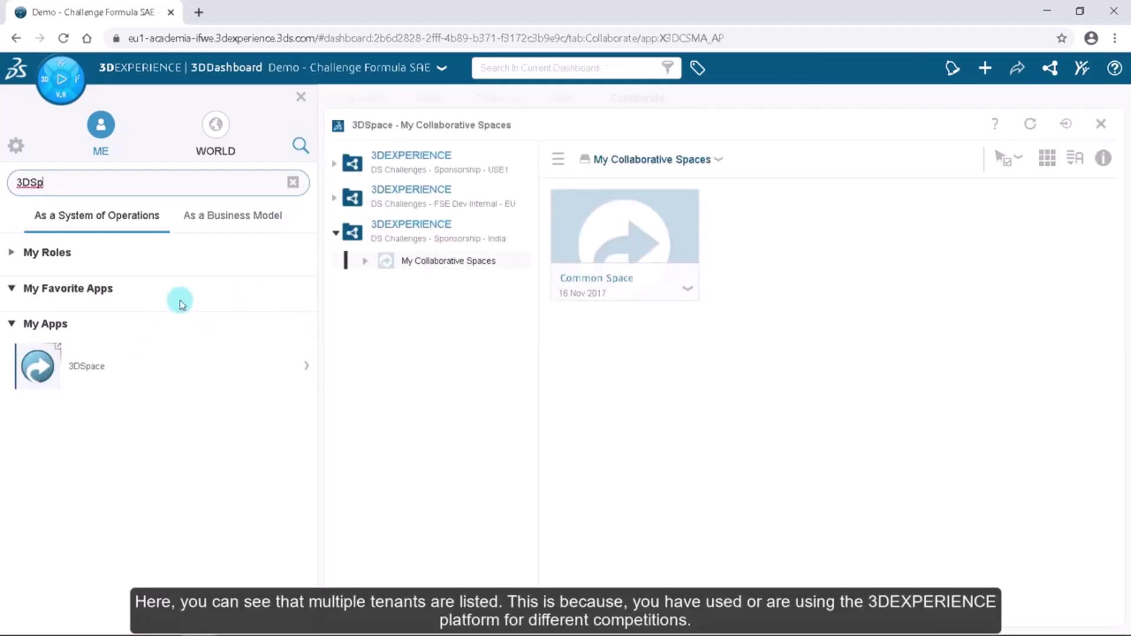
# Close the apps panel and show the My Collaborative Spaces options menu
pyautogui.click(301, 97)
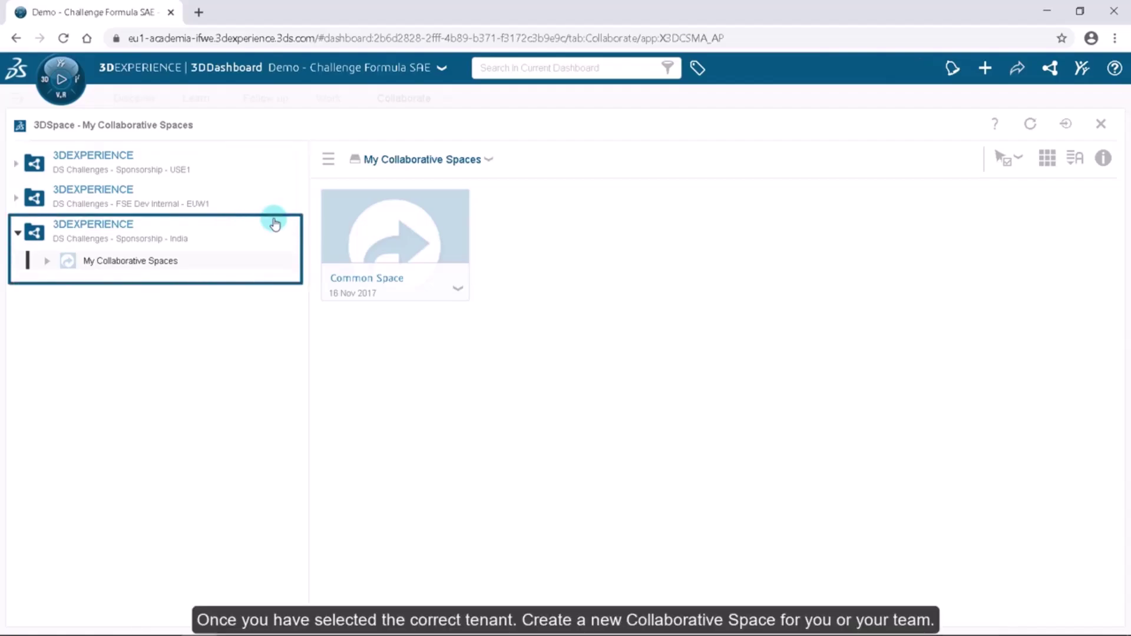
pyautogui.click(489, 159)
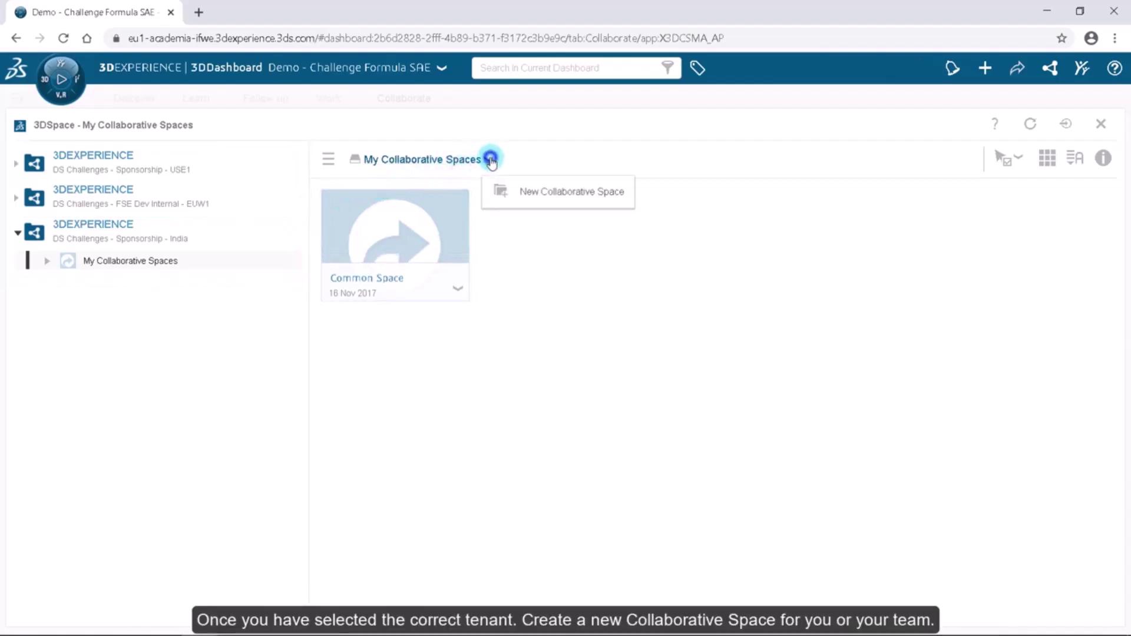
# Start a new collaborative space titled for the team, keeping Private visibility
pyautogui.click(505, 188)
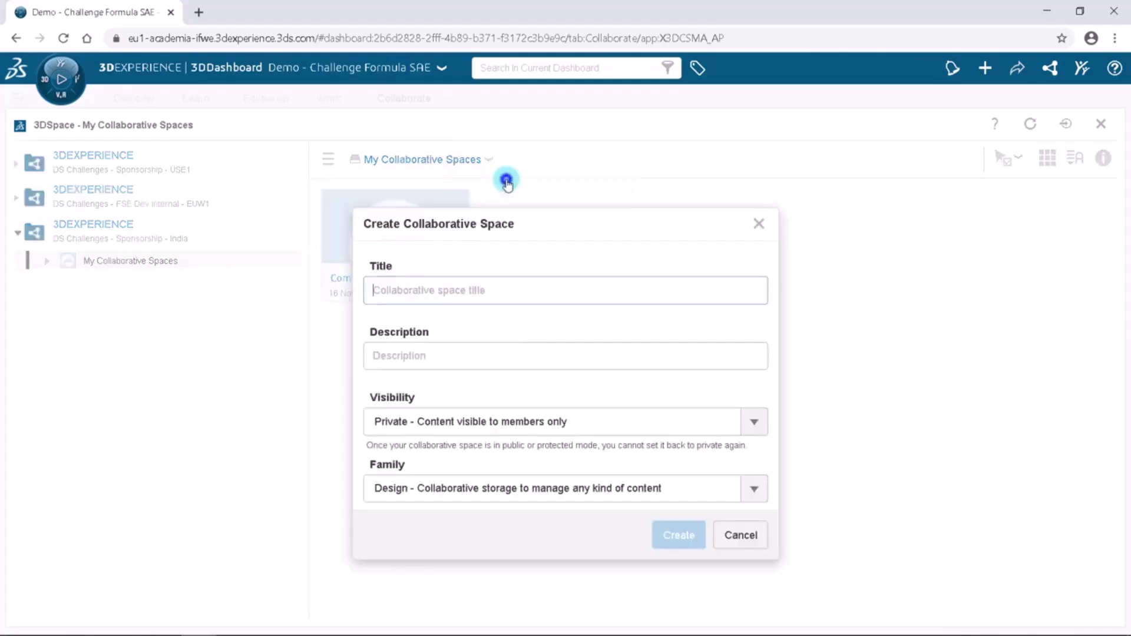
pyautogui.write('Yannick Team')
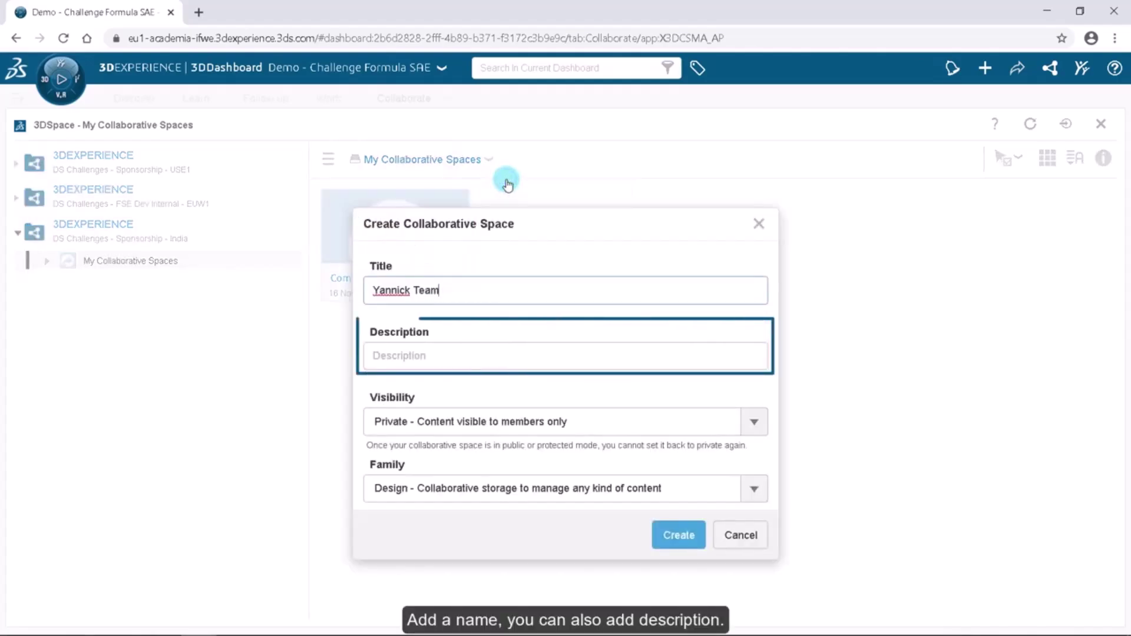
pyautogui.click(592, 415)
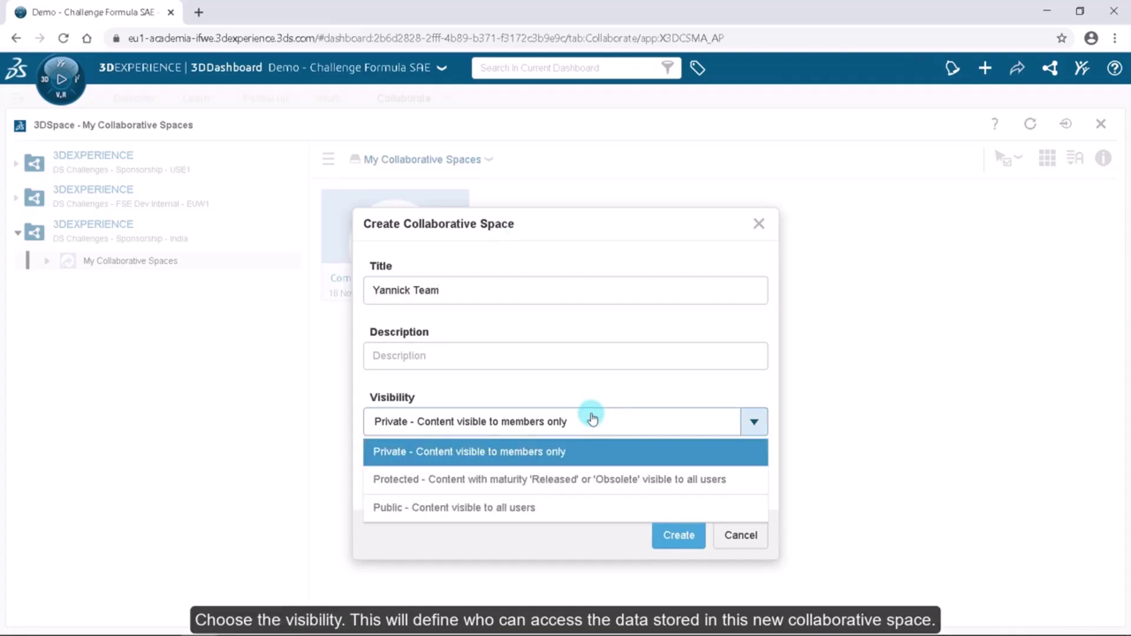
pyautogui.click(592, 415)
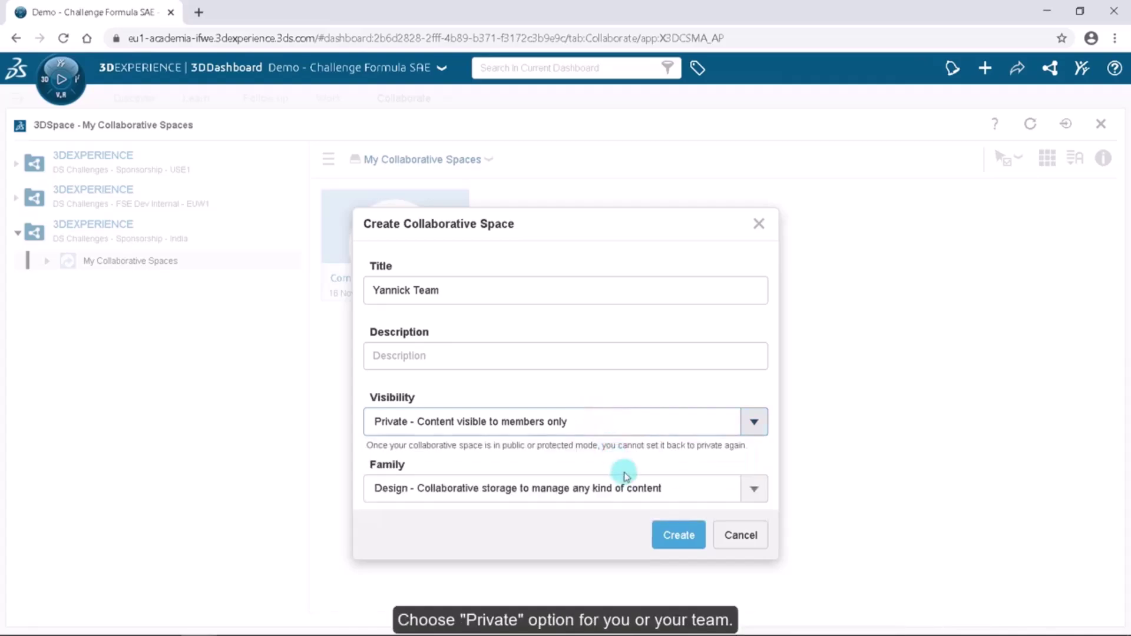
# Create the Yannick Team space, open it, and start adding members from its Accesses
pyautogui.click(668, 537)
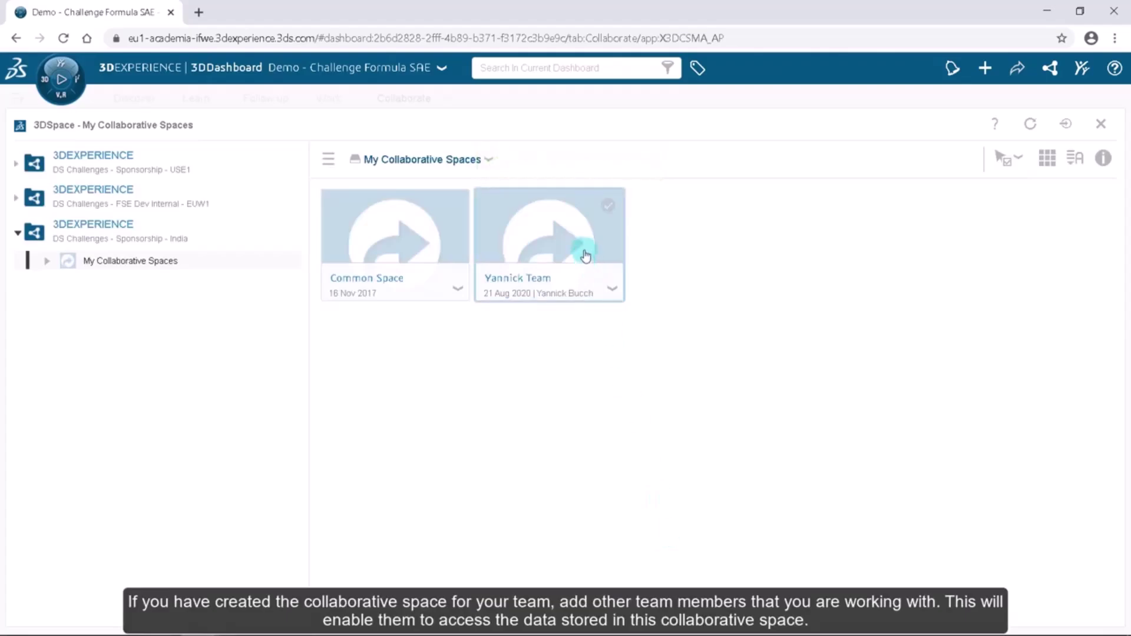
pyautogui.doubleClick(583, 247)
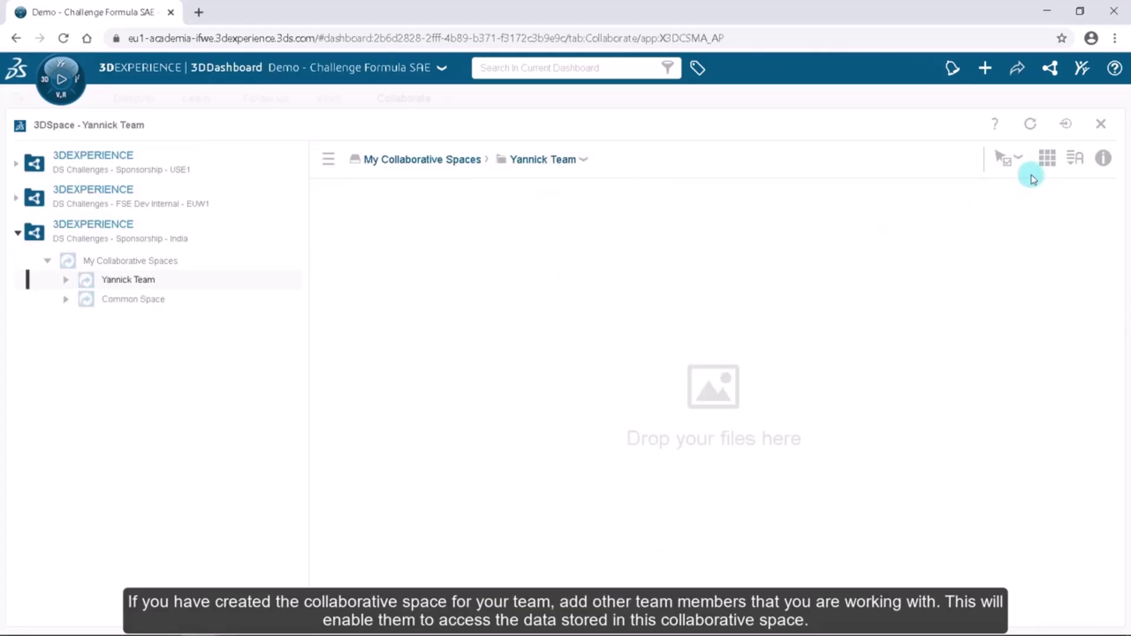
pyautogui.click(1101, 160)
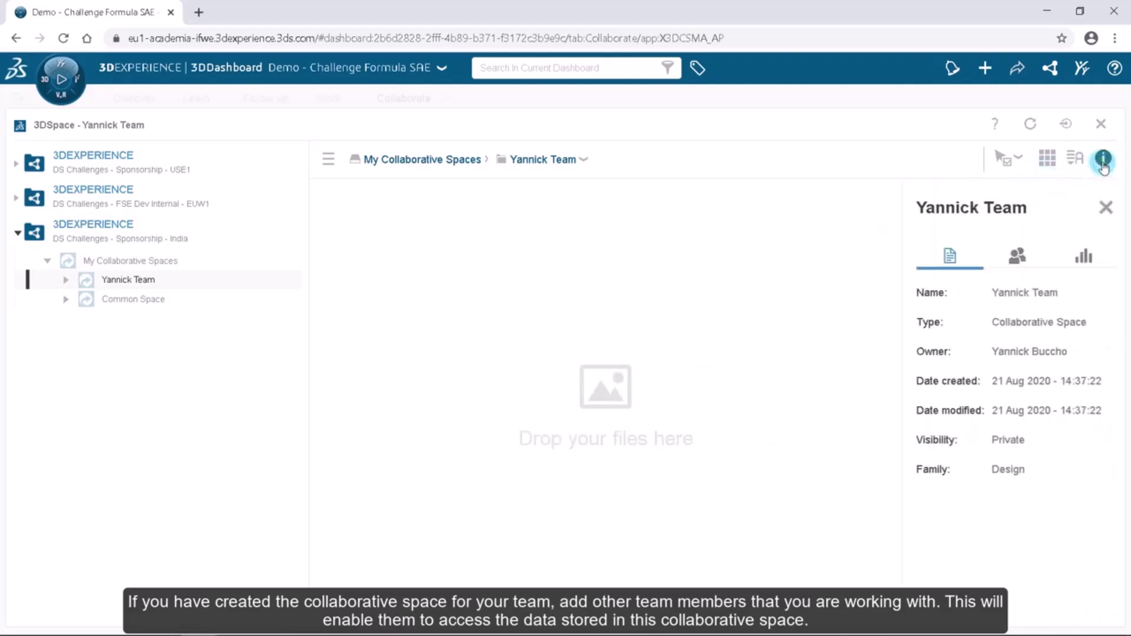
pyautogui.click(1021, 259)
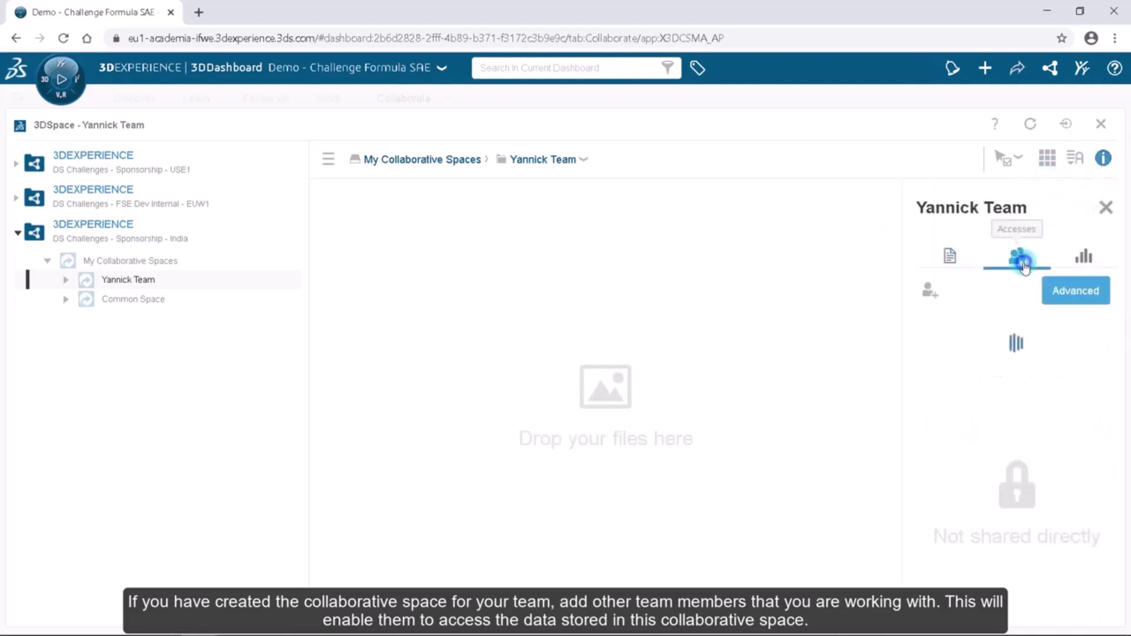
pyautogui.click(932, 292)
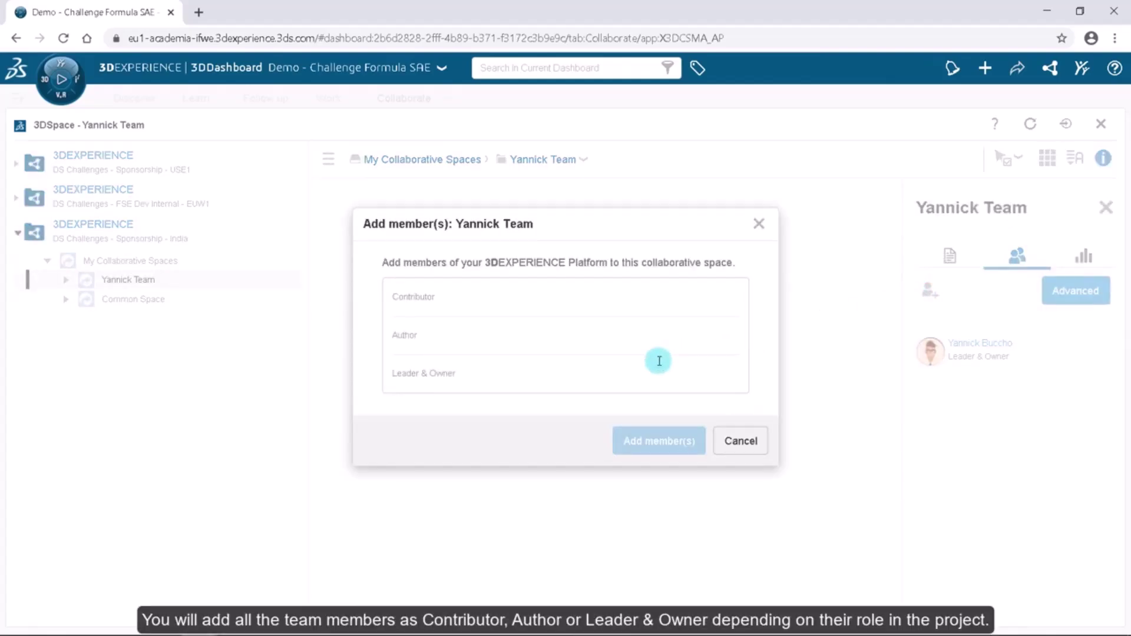
# Add one suggested person as Author and another as Leader & Owner, then confirm
pyautogui.click(529, 356)
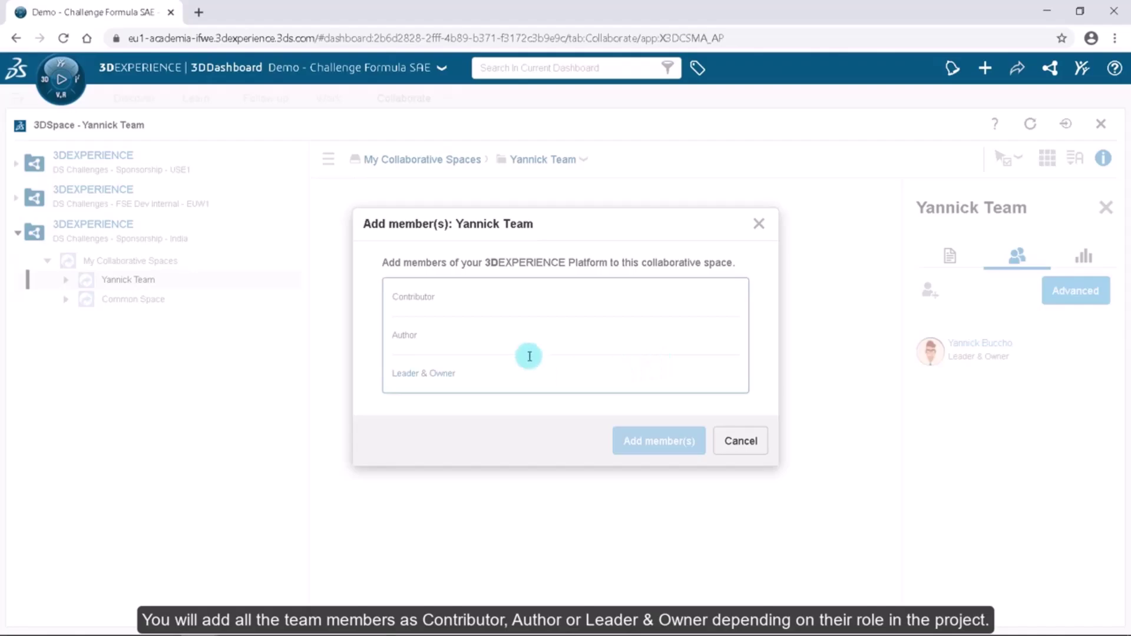
pyautogui.click(530, 345)
pyautogui.write('Tom')
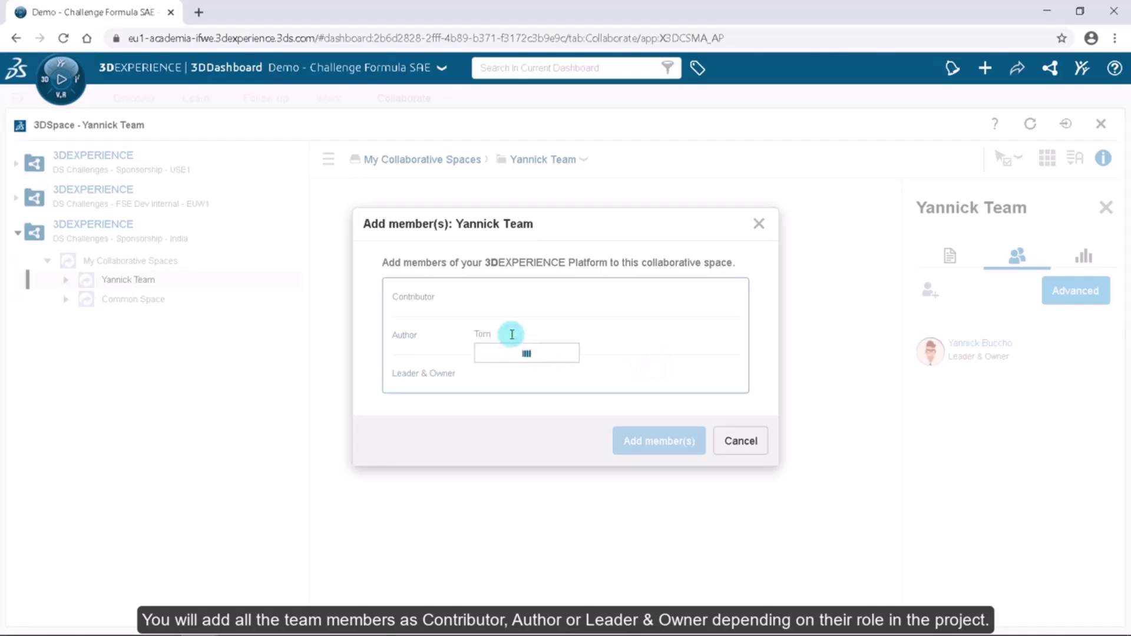
pyautogui.click(508, 356)
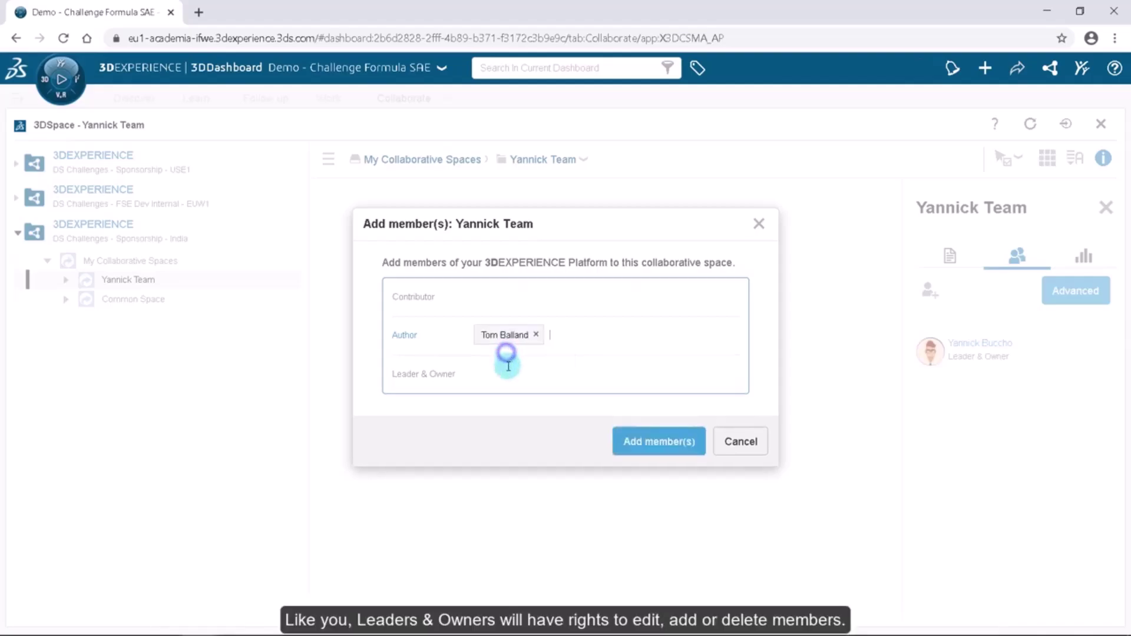
pyautogui.click(508, 373)
pyautogui.write('Marc')
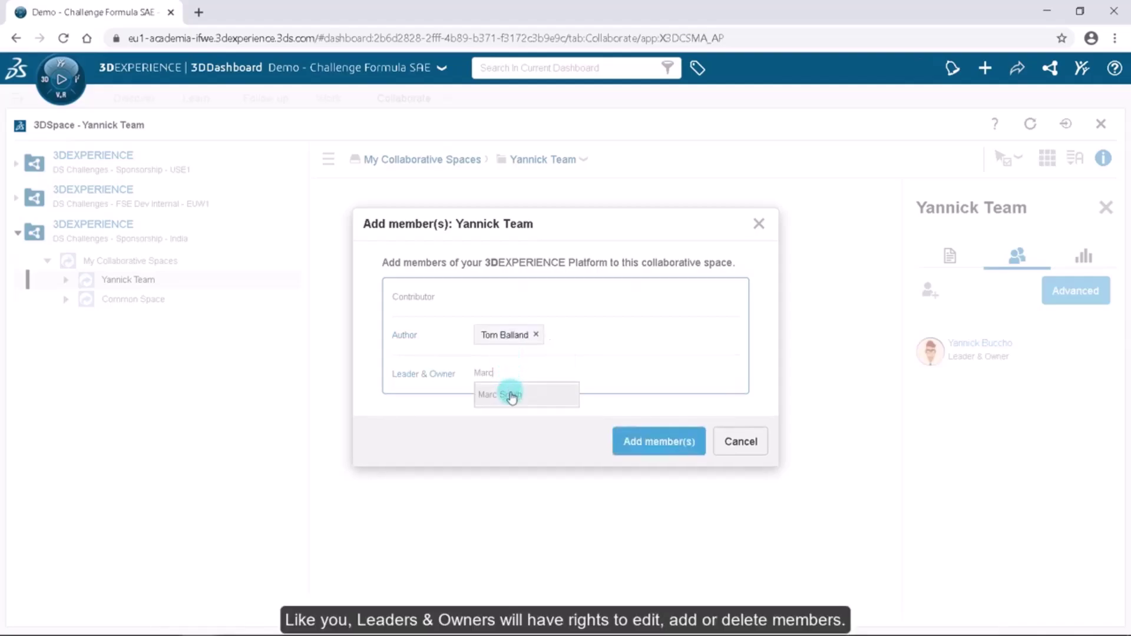
pyautogui.click(510, 396)
pyautogui.click(658, 443)
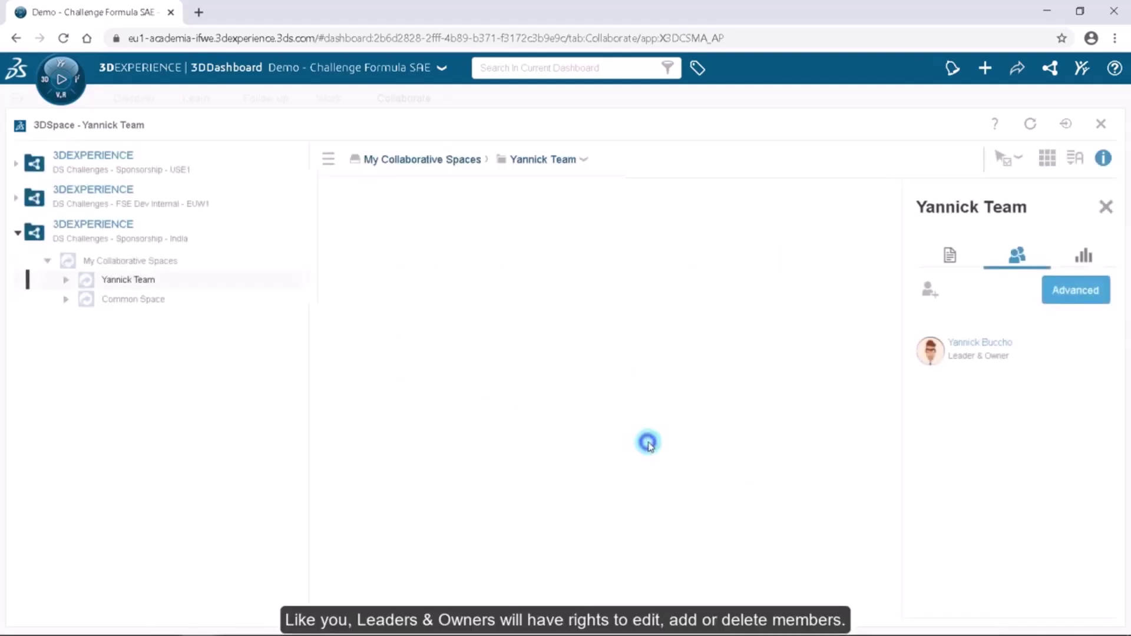